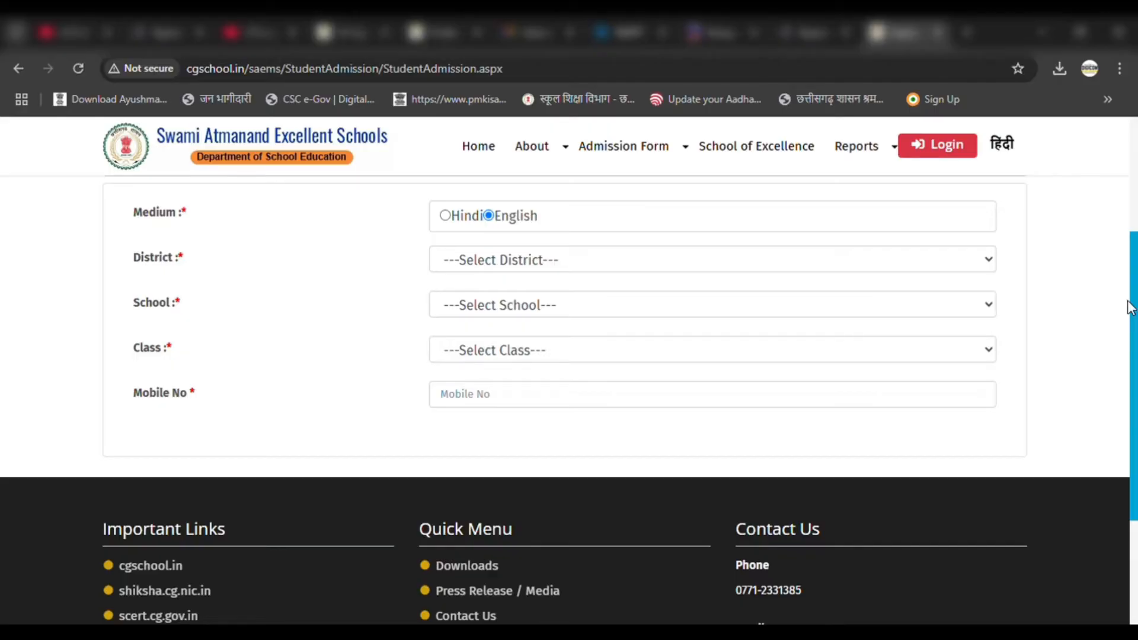
- Choose district BILASPUR, Swami Atmanand Ambedkar Higher Secondary School, and Class 1
left_click(503, 261)
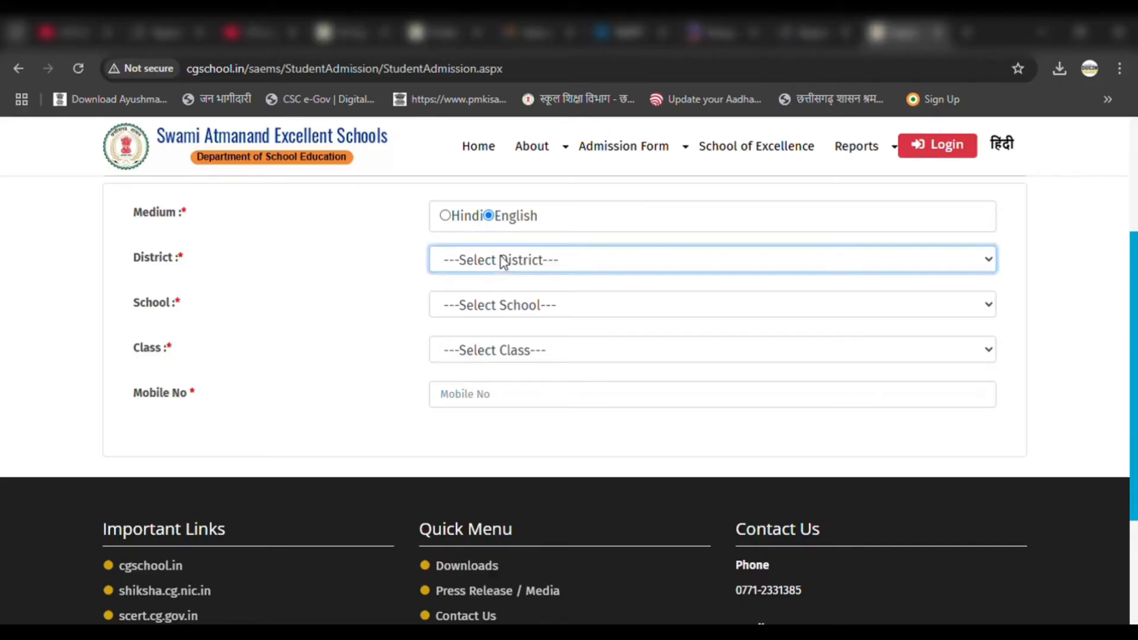
left_click(489, 451)
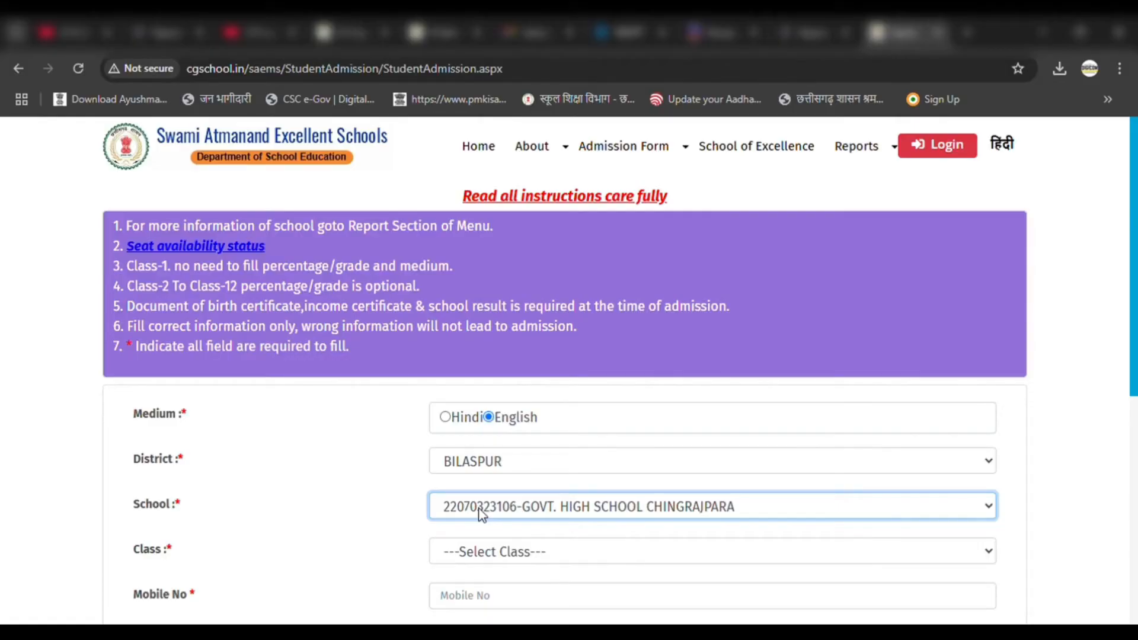
left_click(541, 509)
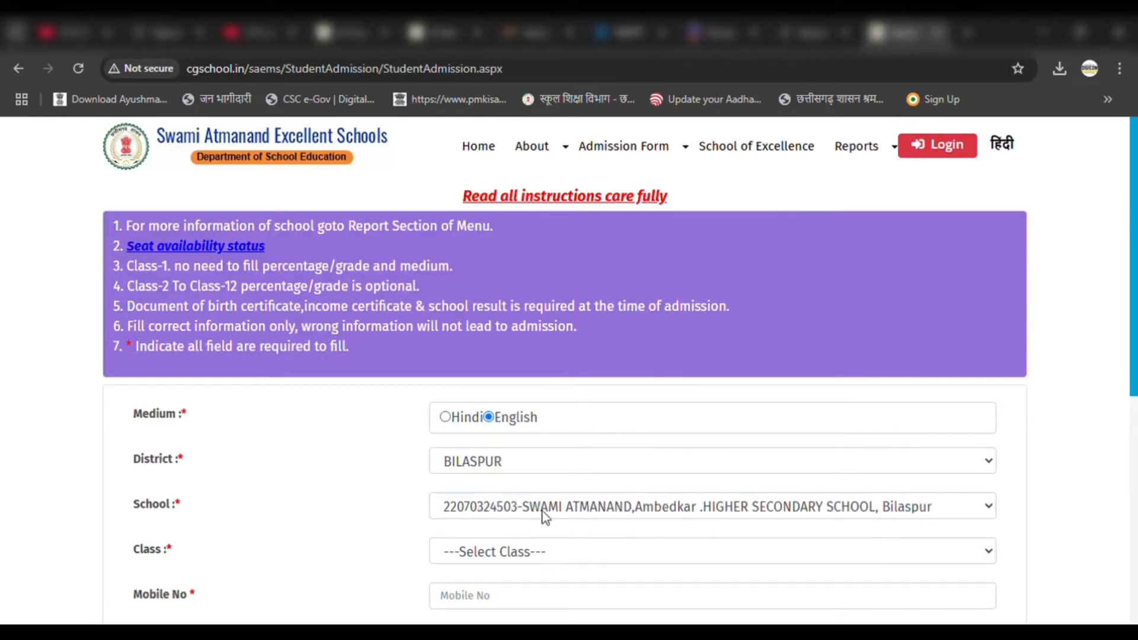
left_click(532, 553)
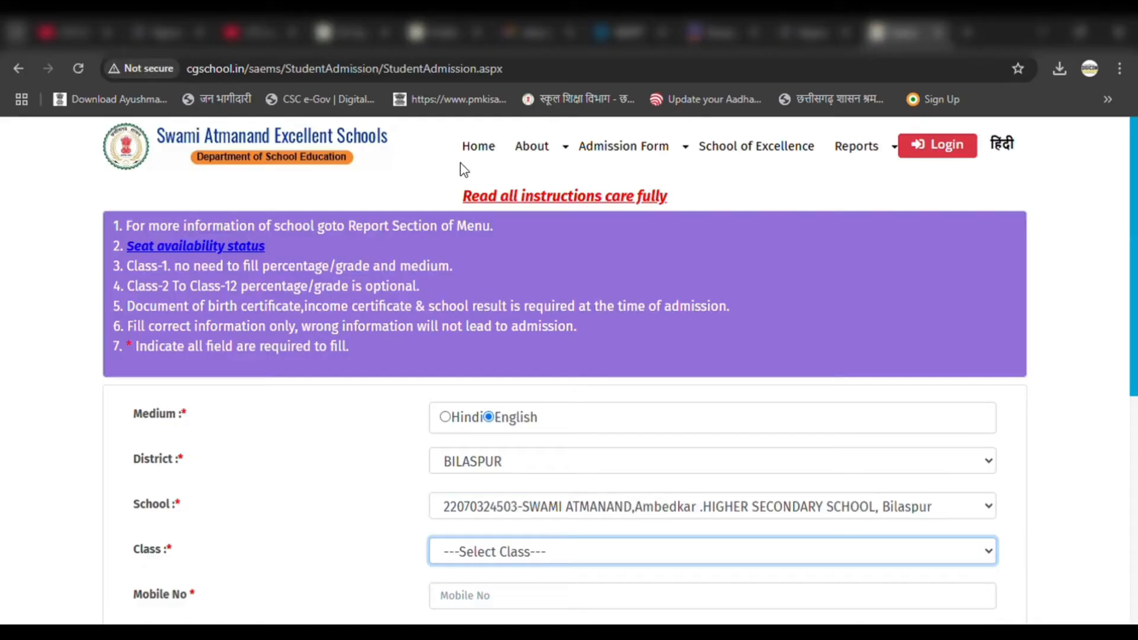
left_click(460, 163)
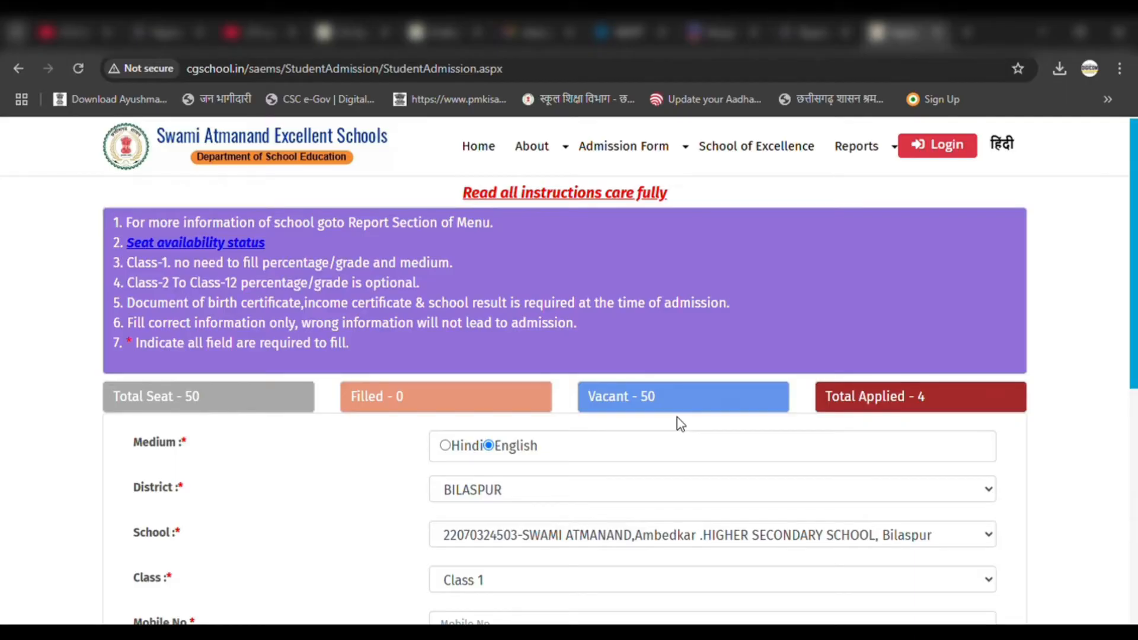
- Enter the applicant's mobile number in the Mobile No field
scroll(680, 424, "down", 3)
left_click(480, 434)
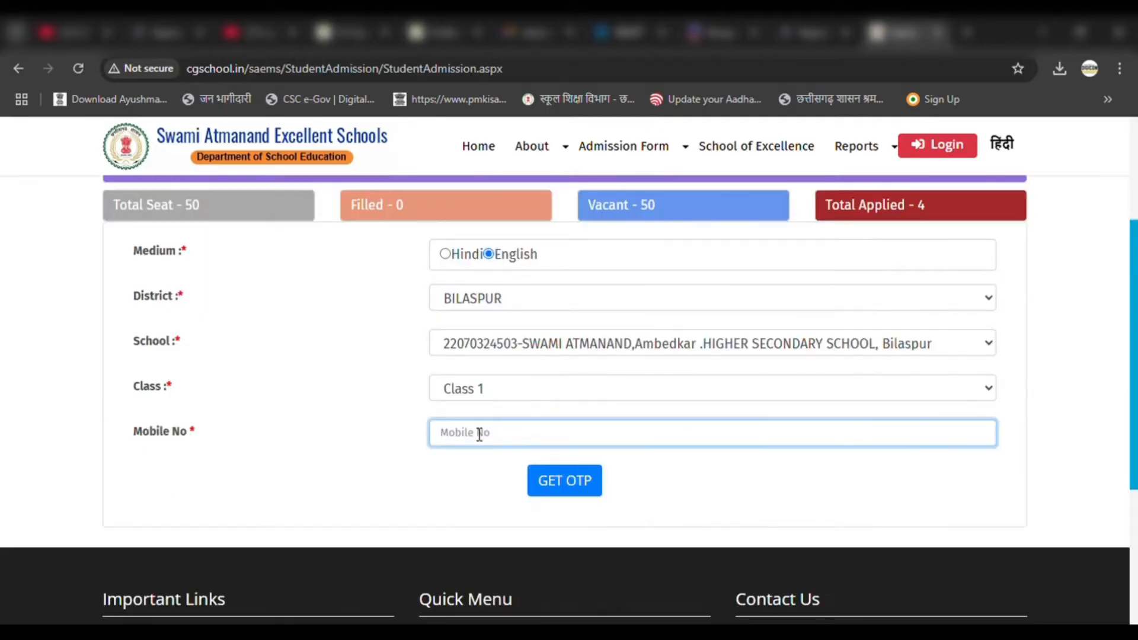
type("•••")
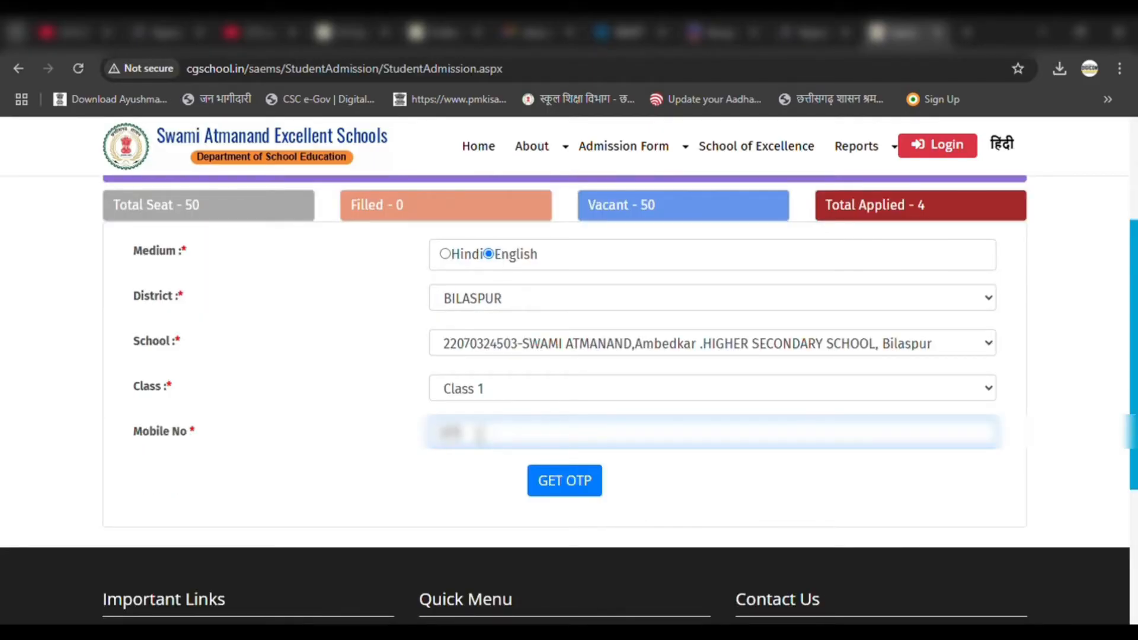
type("•••••••")
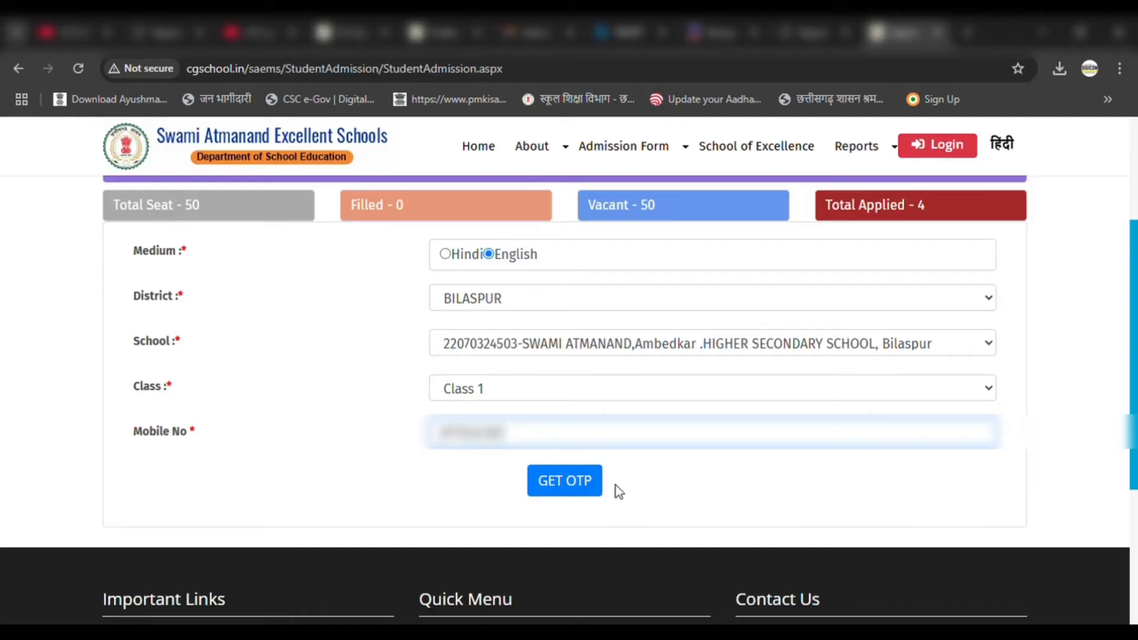
- Request an OTP for the mobile number, acknowledge the sent notice, and reach the student details
left_click(572, 483)
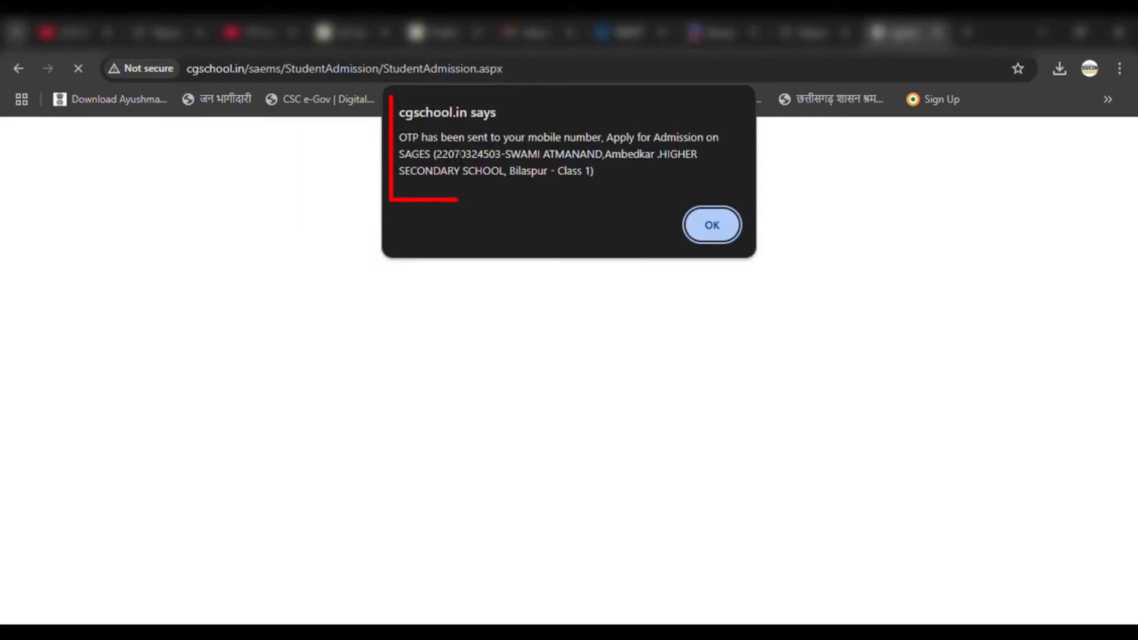
left_click(712, 228)
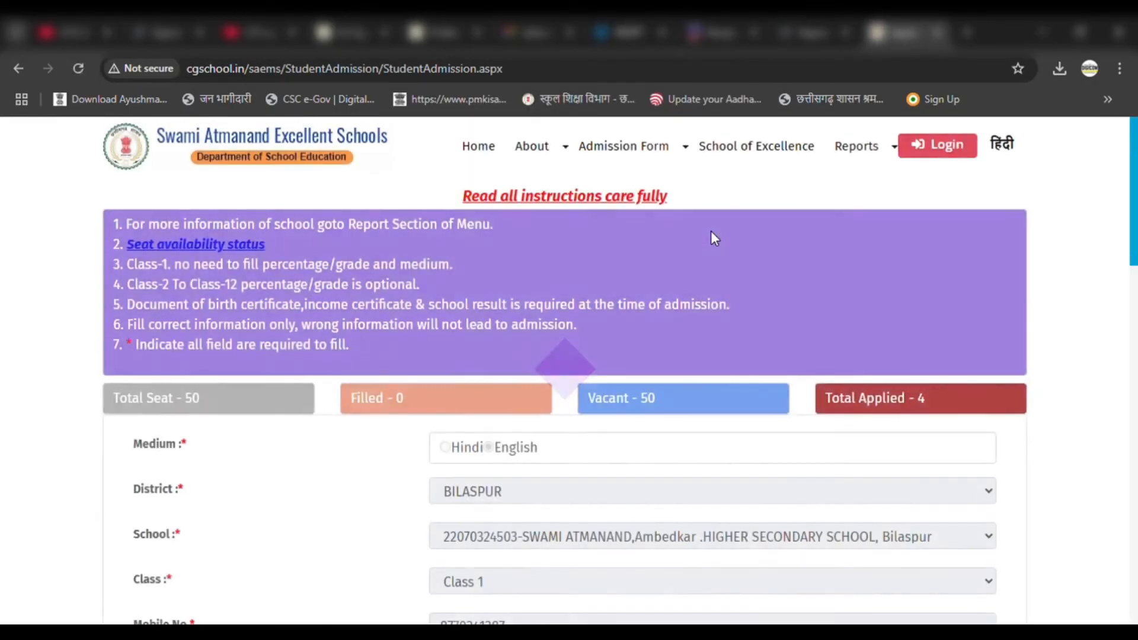
left_click_drag(1137, 198, 1122, 341)
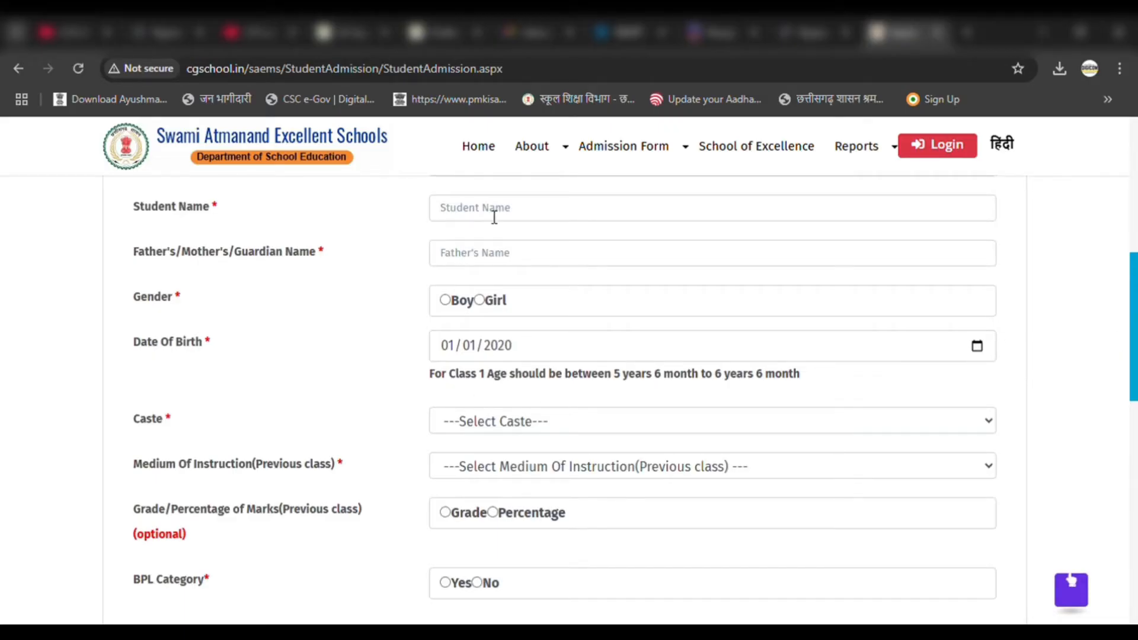
left_click(495, 217)
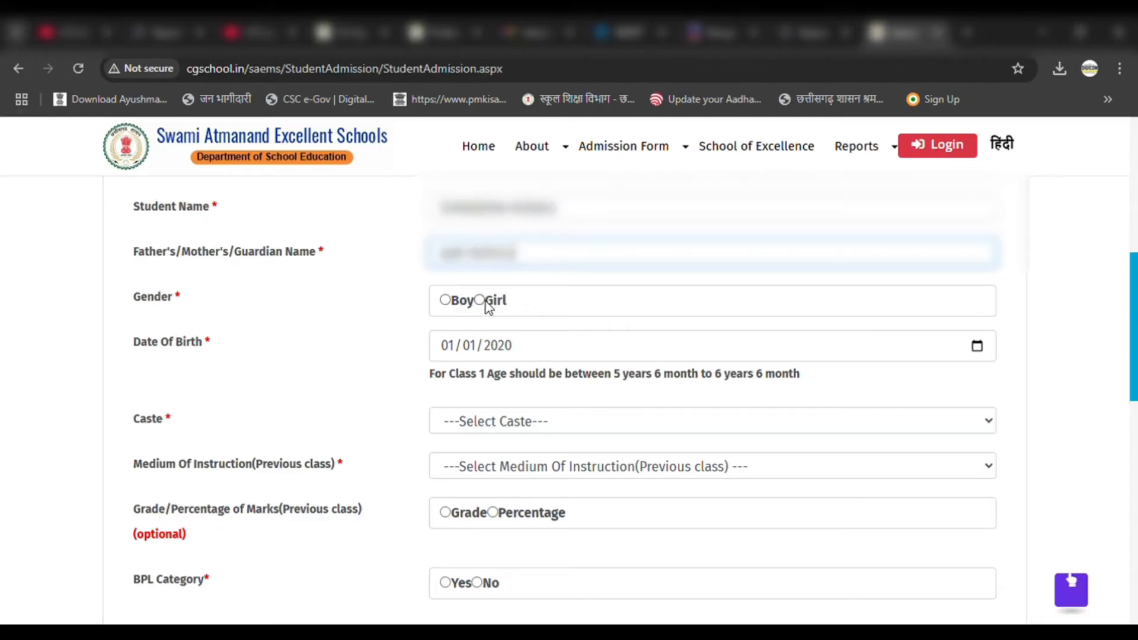
left_click(480, 300)
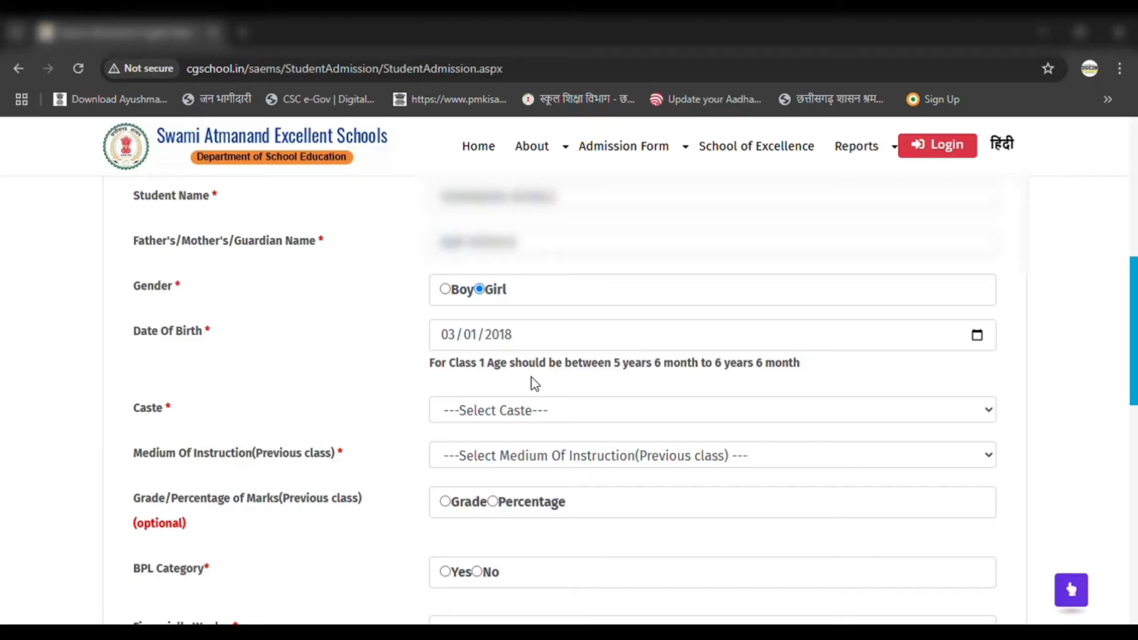
left_click(549, 415)
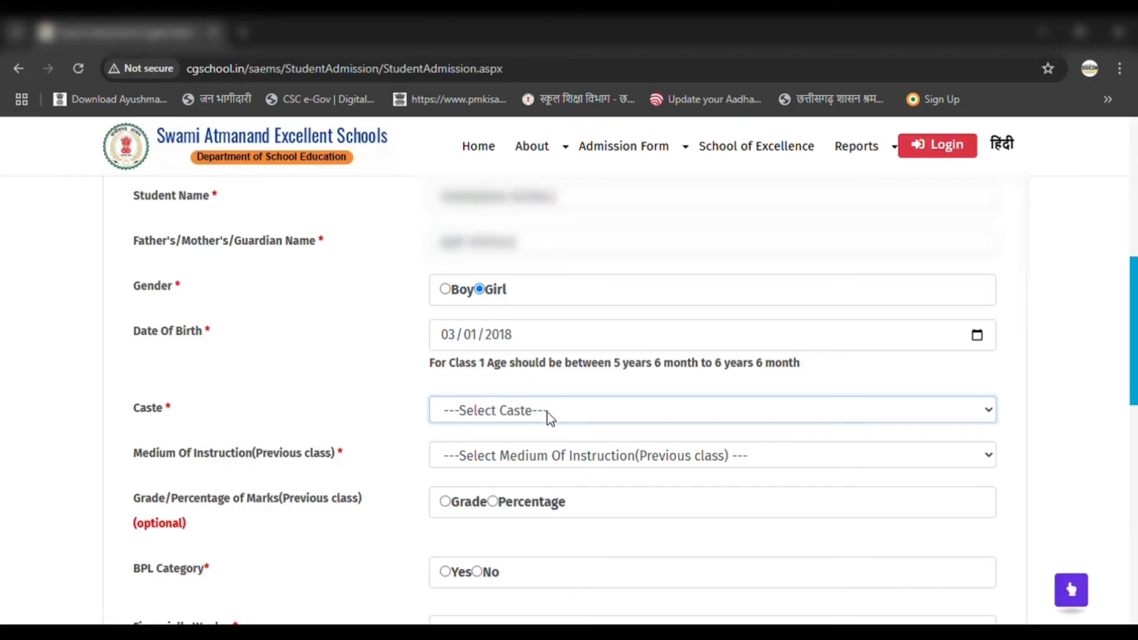
left_click(466, 481)
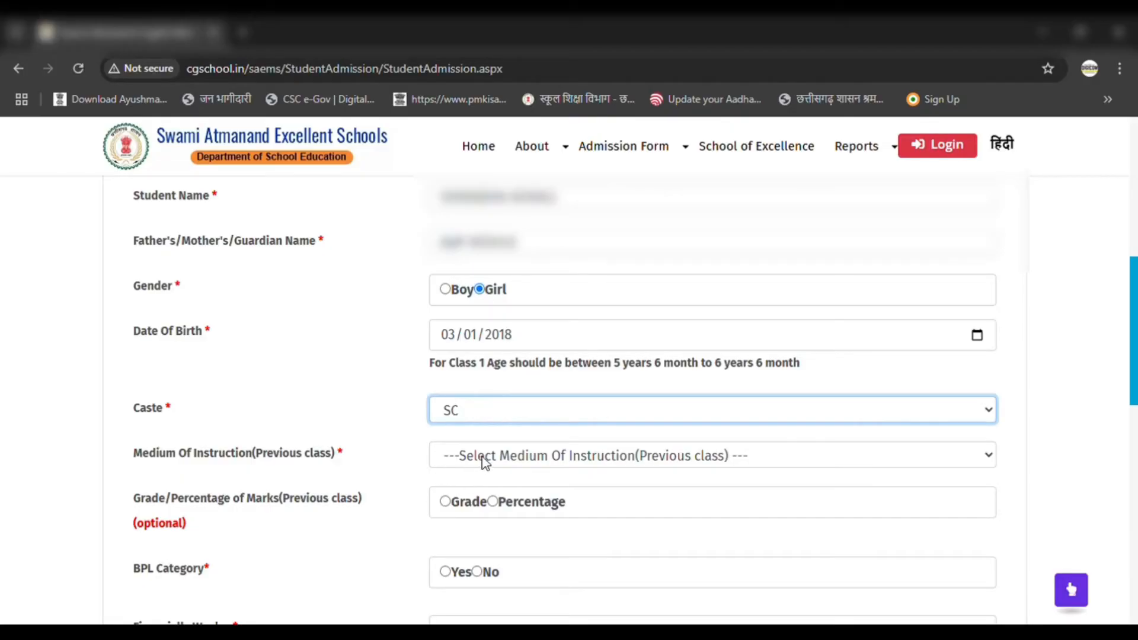
left_click(482, 462)
left_click(474, 505)
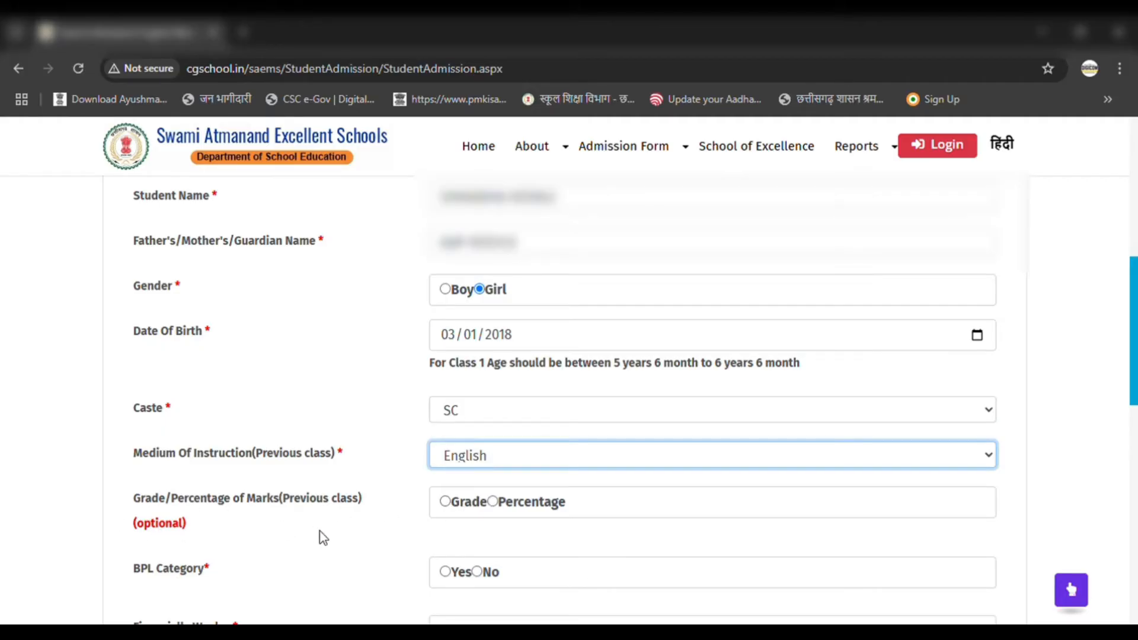
- Mark BPL and Financially Weaker as Yes and set annual income to 80000
left_click(446, 571)
scroll(447, 572, "down", 6)
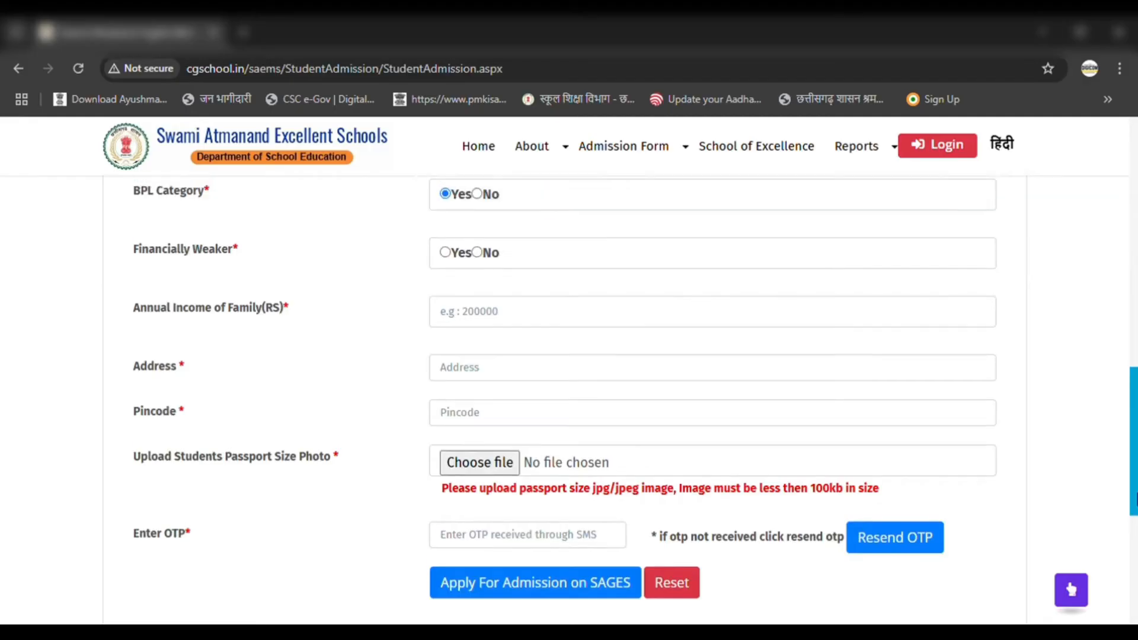
left_click(448, 253)
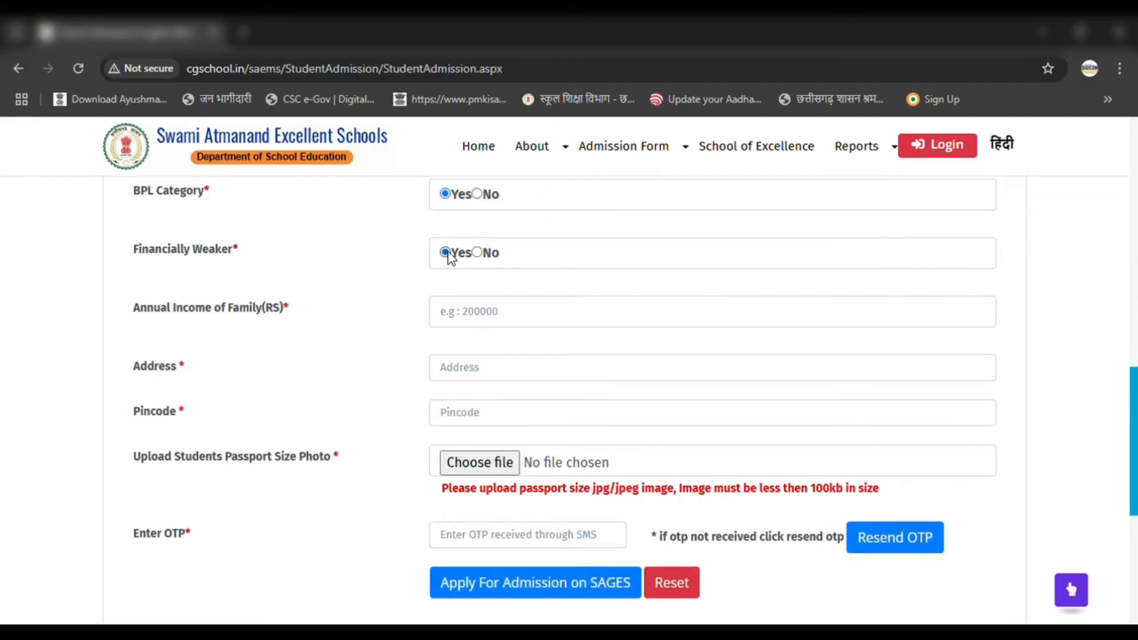
left_click(517, 325)
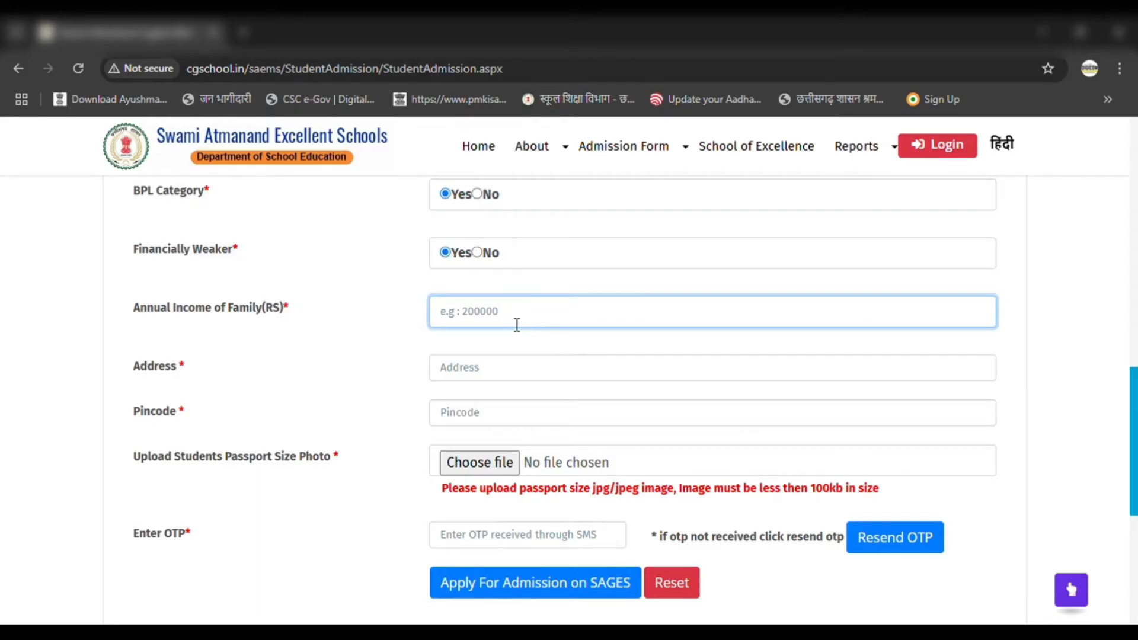
type("800000")
key("BackSpace")
- Enter address TIFRA and pincode 495001
left_click(510, 379)
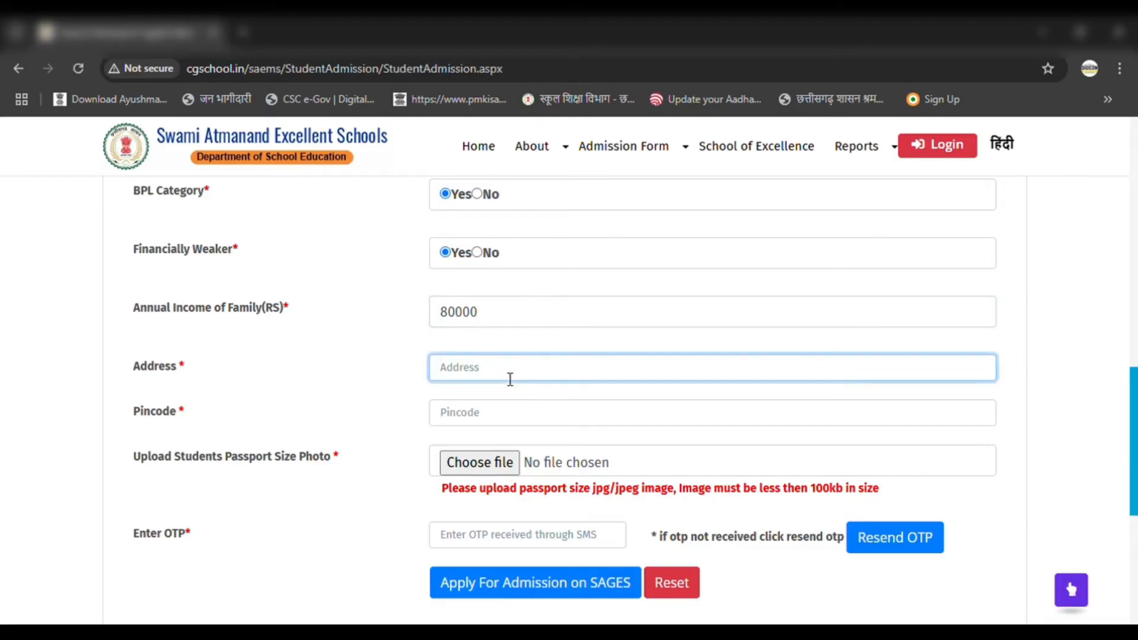
type("TIFRA")
left_click(477, 422)
type("4")
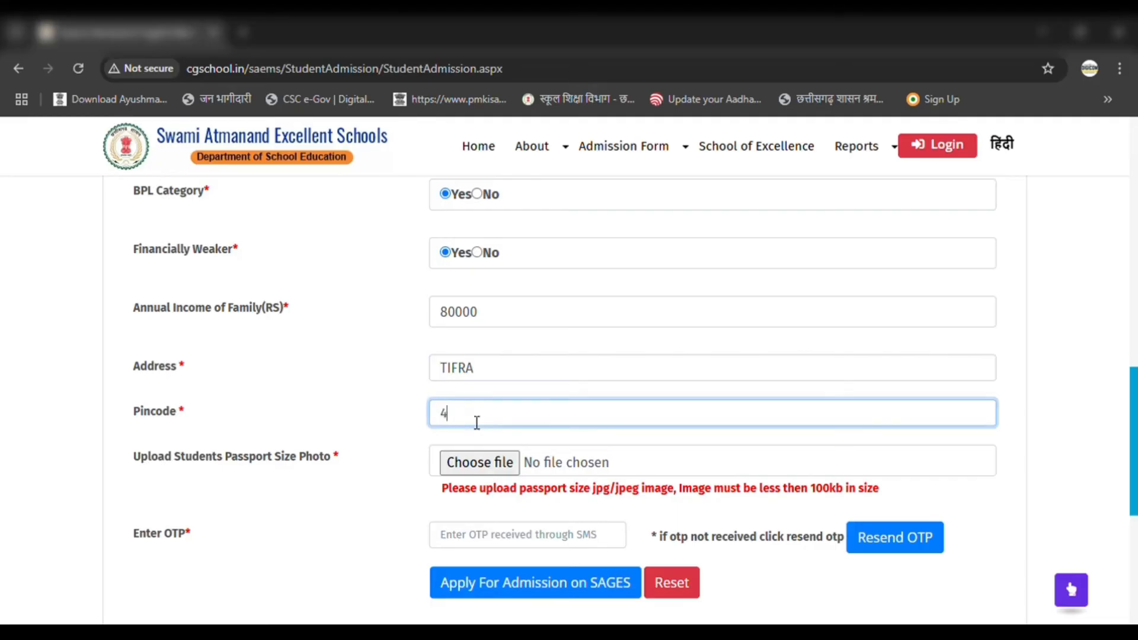
type("95001")
left_click(361, 515)
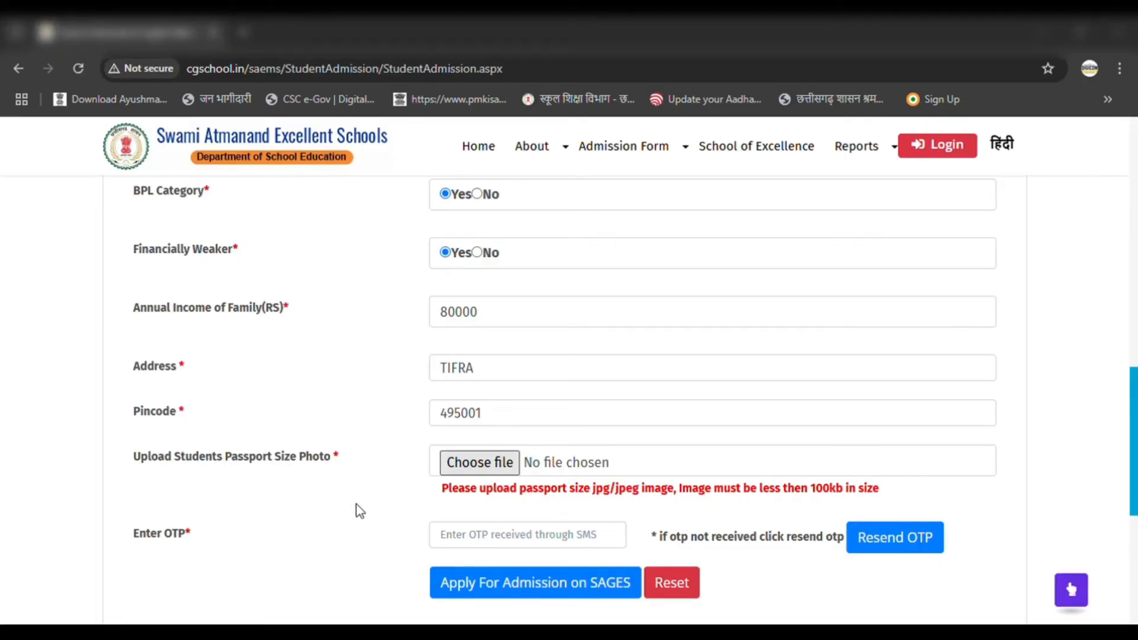
- Attach the student's passport-size photo jpg under Upload Students Passport Size Photo
double_click(200, 192)
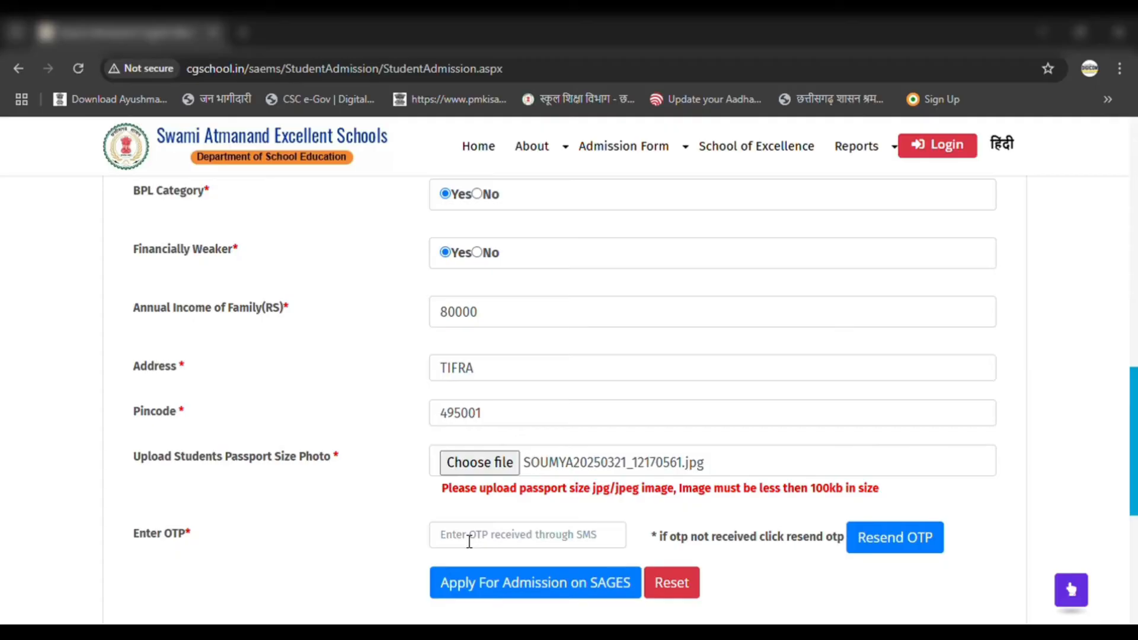
left_click(470, 541)
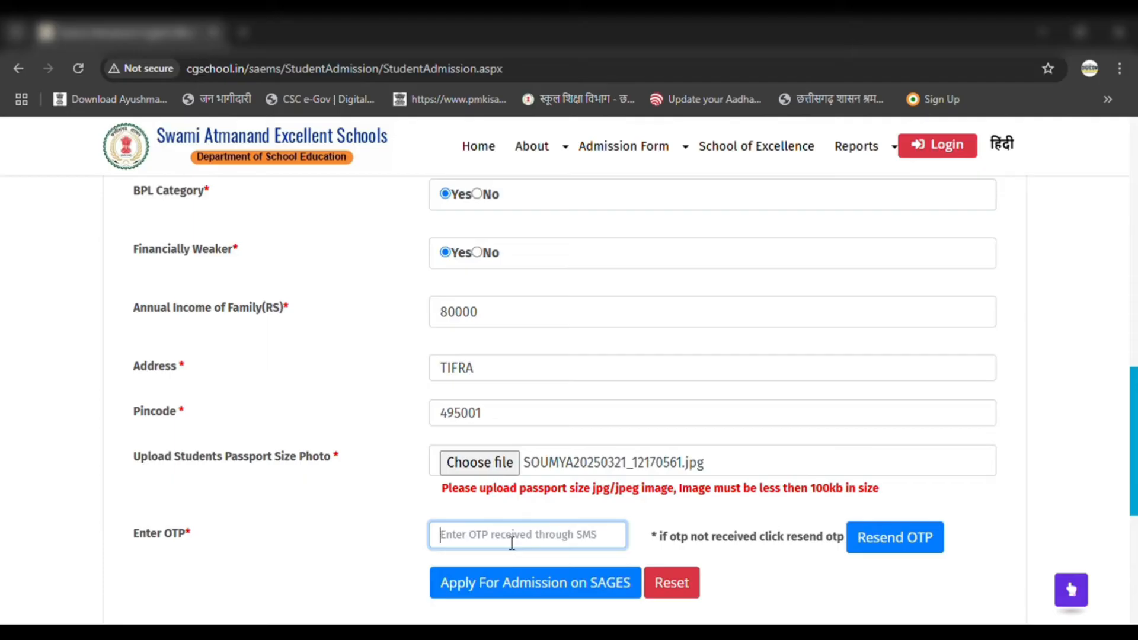
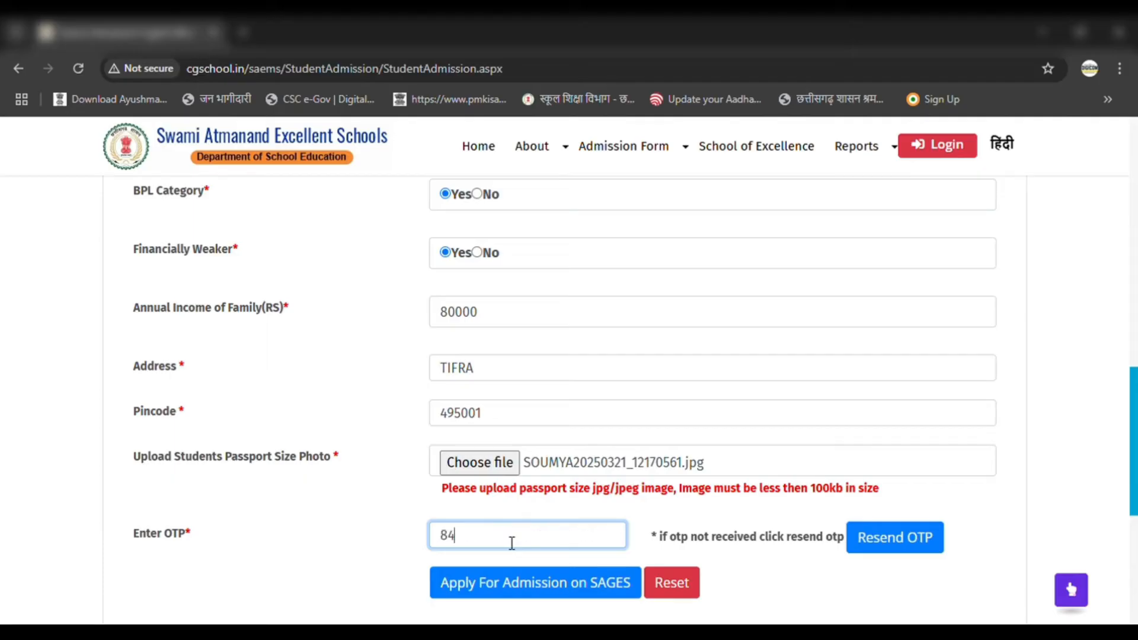
- Enter the received OTP and submit the Class 1 admission application
left_click(542, 590)
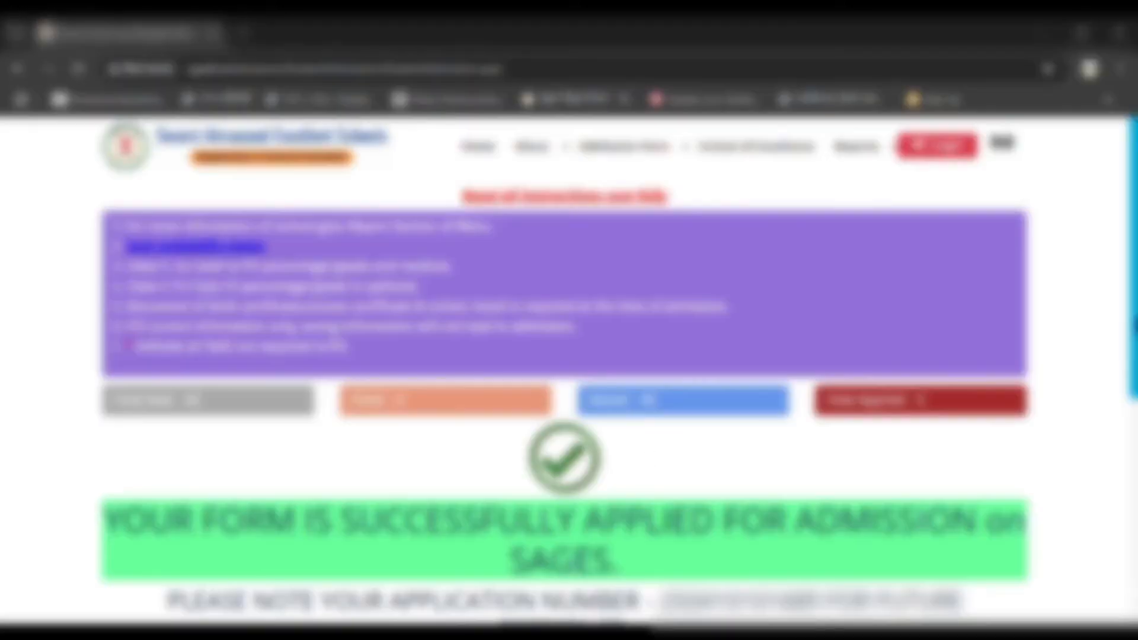
- Download the submitted application using Download Your Application
left_click_drag(1134, 328, 1136, 434)
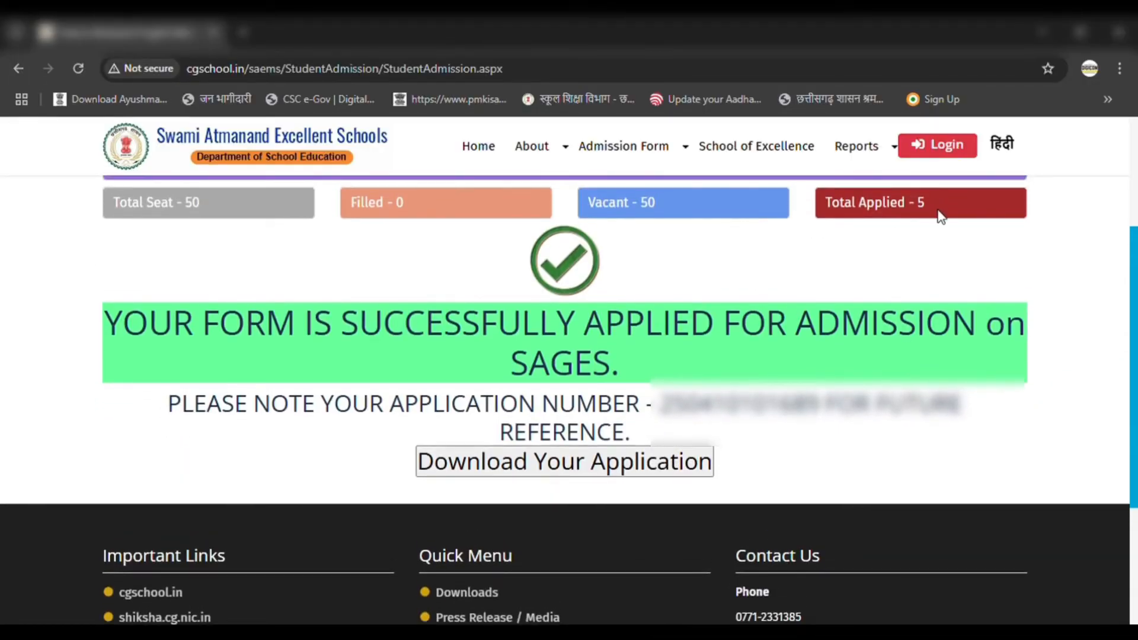
left_click(586, 467)
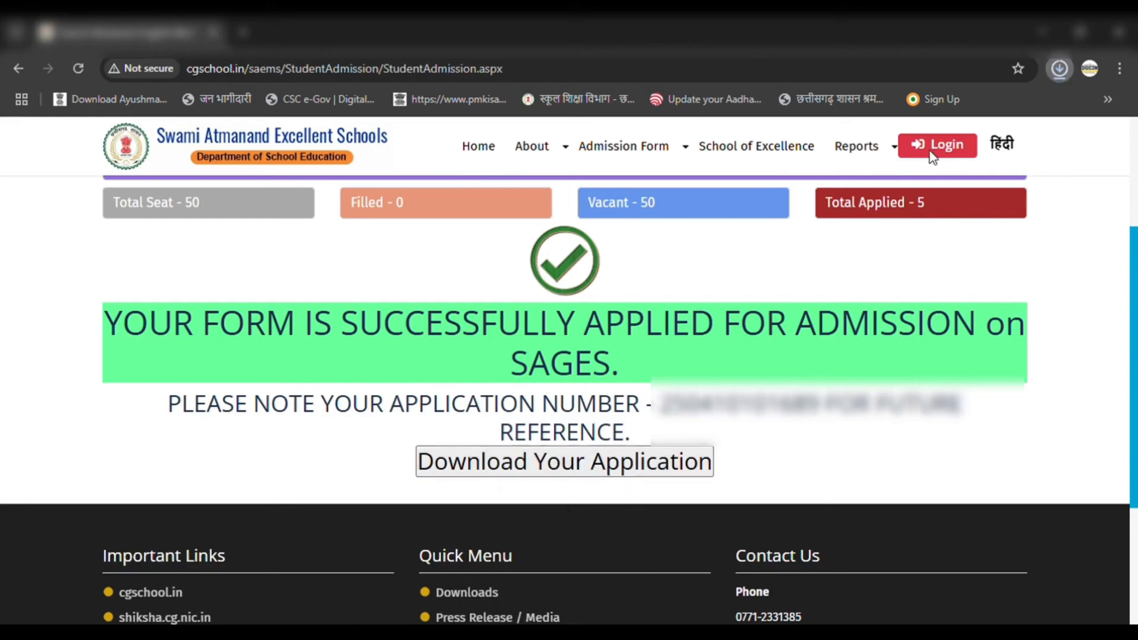